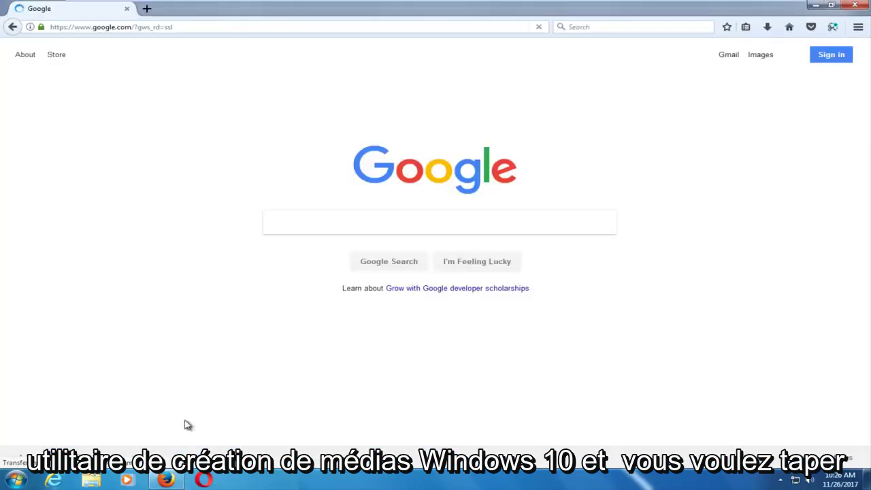
Google 'windows 10 media creation tool' and open Microsoft's Download Windows 10 page
{"action": "type", "text": "windows 0"}
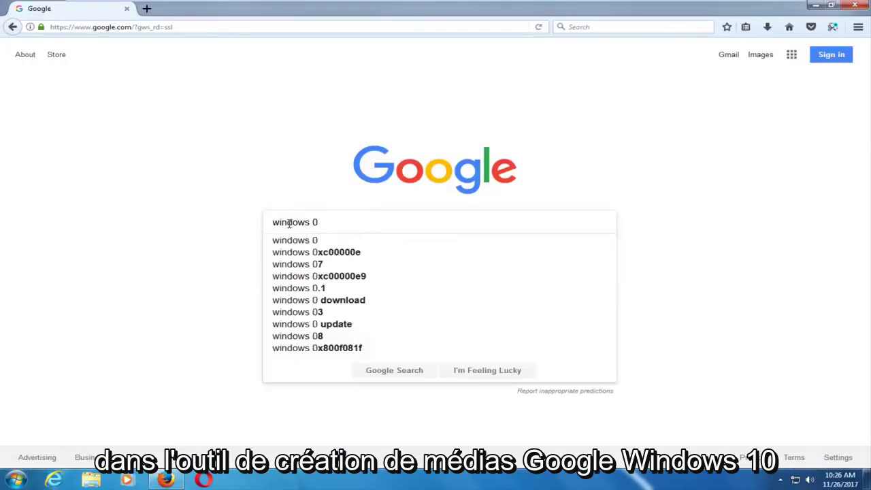
{"action": "key", "text": "BackSpace"}
{"action": "type", "text": "10 media"}
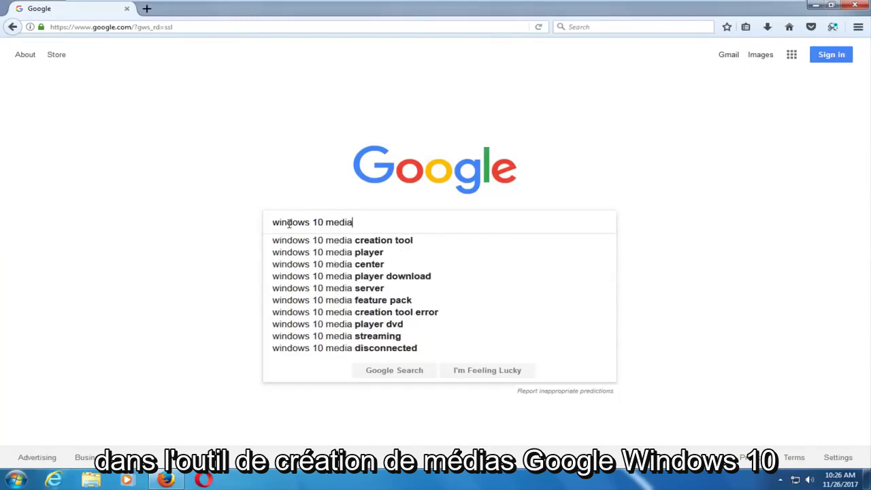
{"action": "key", "text": "Down"}
{"action": "key", "text": "Return"}
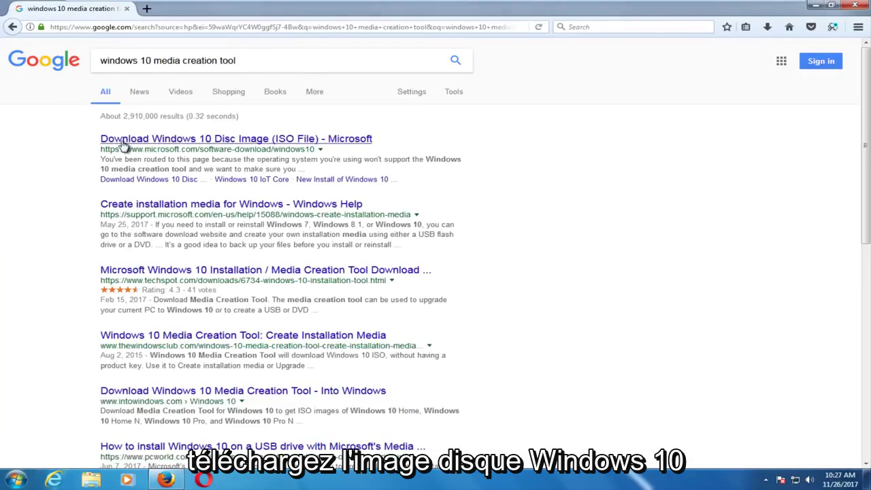
{"action": "left_click", "coordinate": [250, 141]}
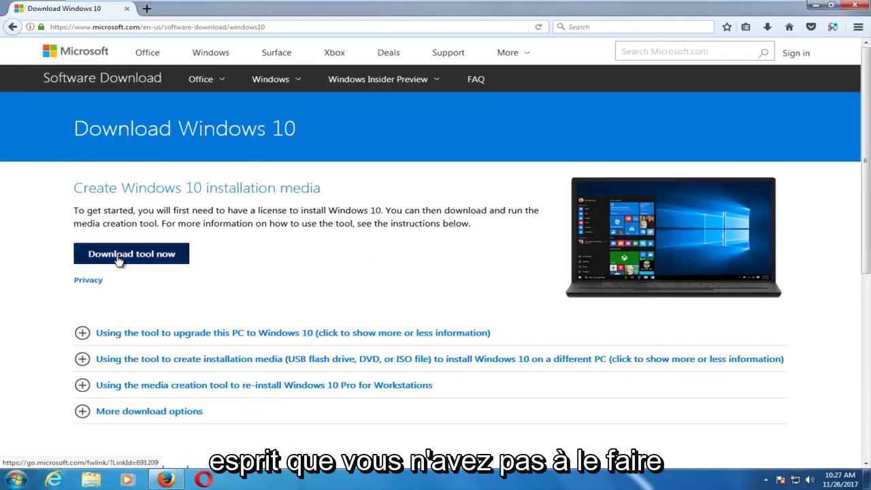
Download and save MediaCreationTool.exe, launch it, and minimize Firefox to show the desktop
{"action": "left_click", "coordinate": [120, 259]}
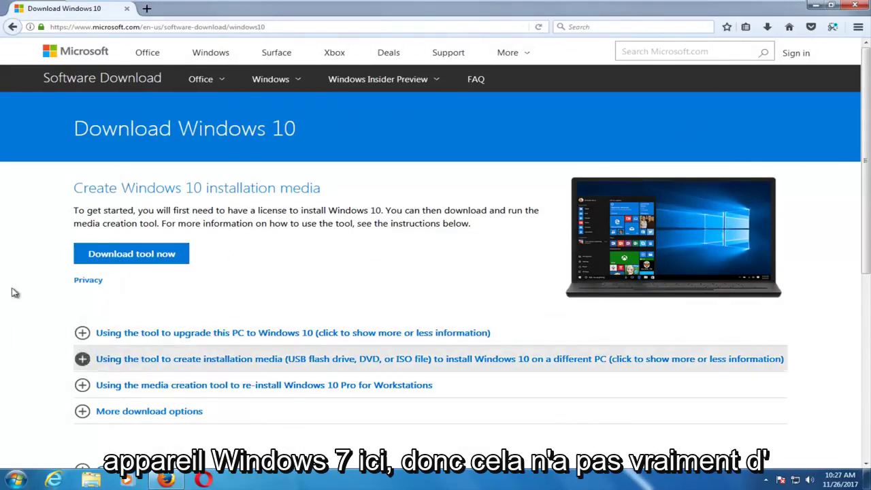
{"action": "left_click", "coordinate": [118, 258]}
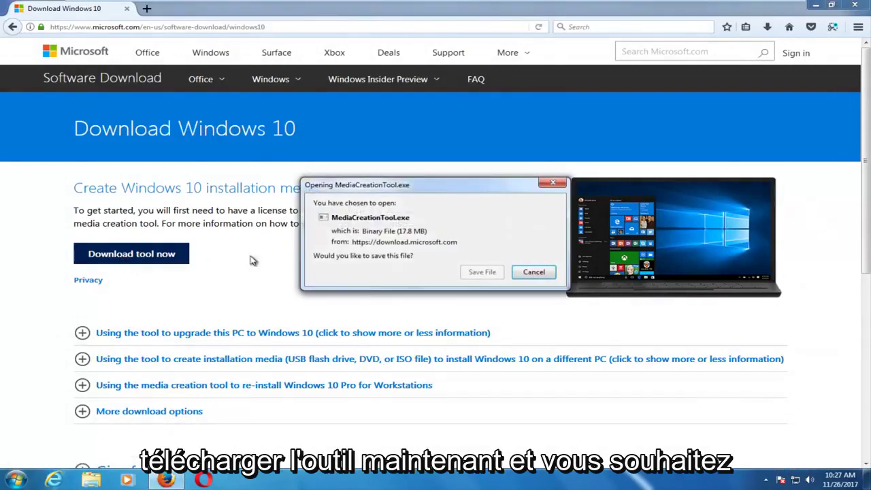
{"action": "left_click", "coordinate": [482, 272]}
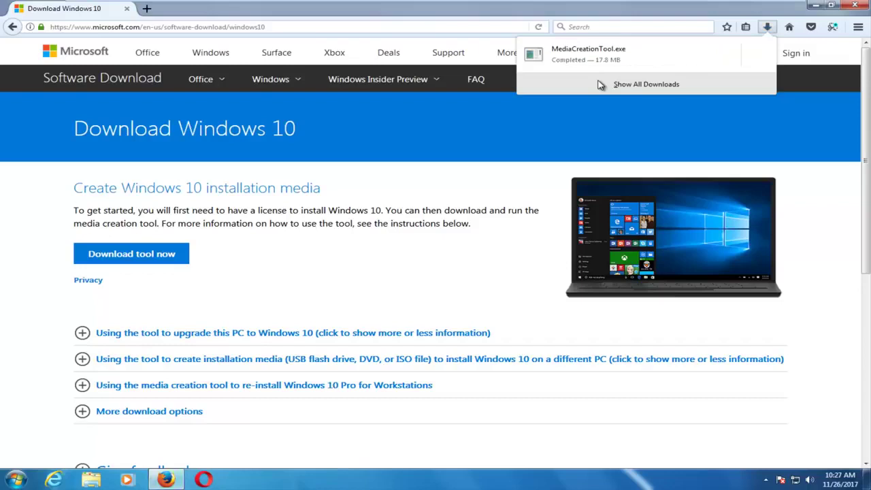
{"action": "left_click", "coordinate": [589, 57]}
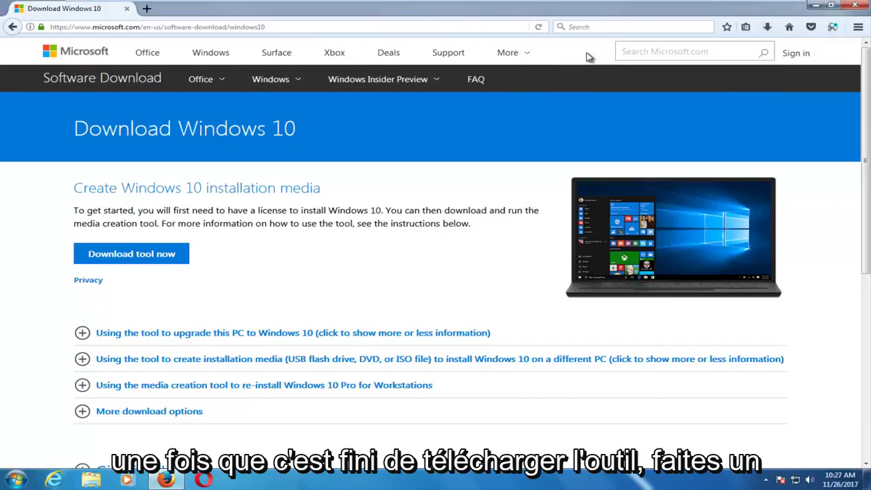
{"action": "left_click", "coordinate": [816, 6]}
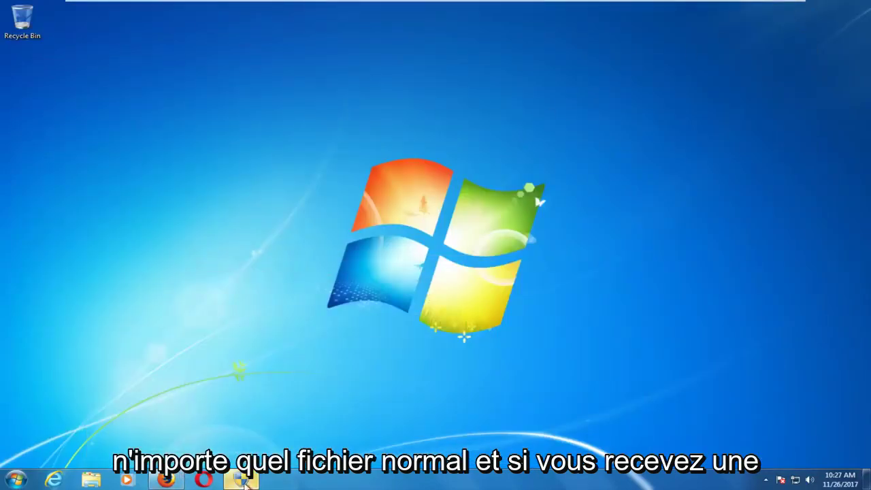
Allow the Media Creation Tool through User Account Control to reach its license terms
{"action": "left_click", "coordinate": [247, 485]}
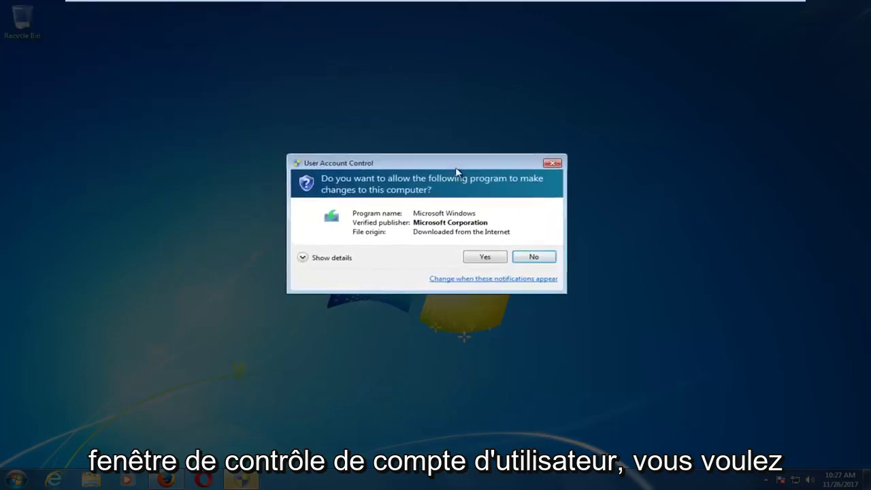
{"action": "left_click", "coordinate": [482, 260]}
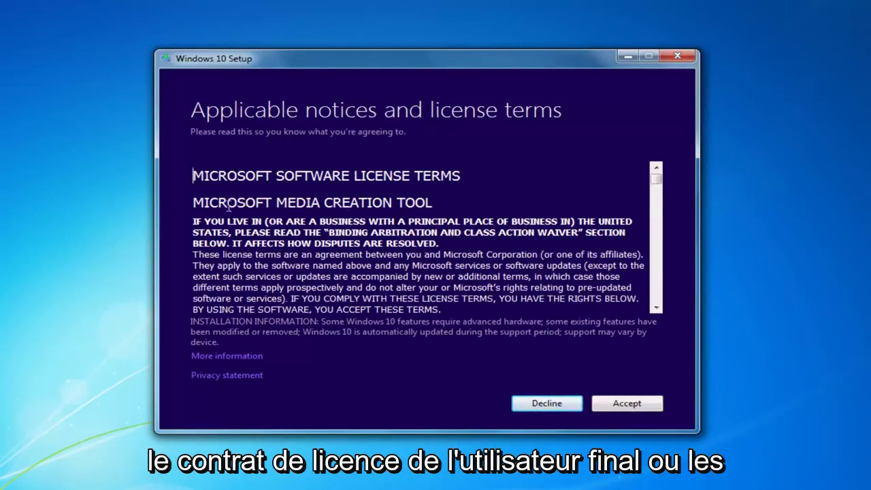
Accept the license terms and select 'Create installation media (USB flash drive, DVD, or ISO file) for another PC'
{"action": "left_click", "coordinate": [618, 403]}
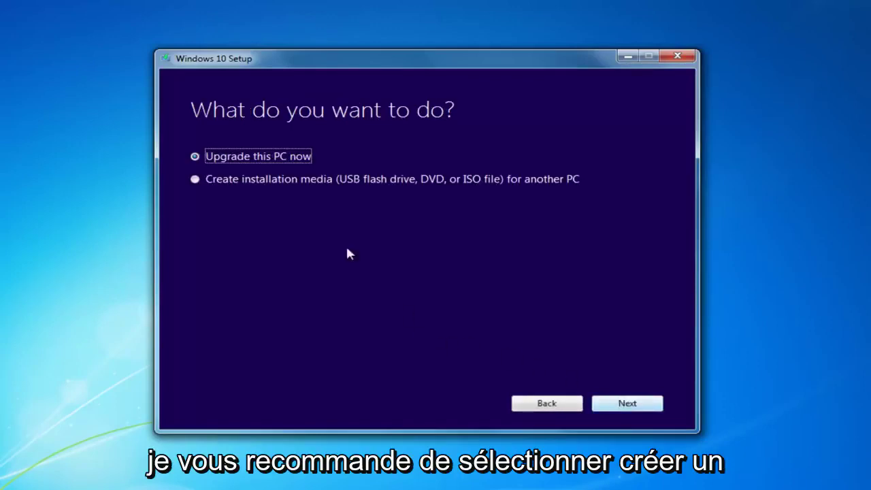
{"action": "left_click", "coordinate": [249, 187]}
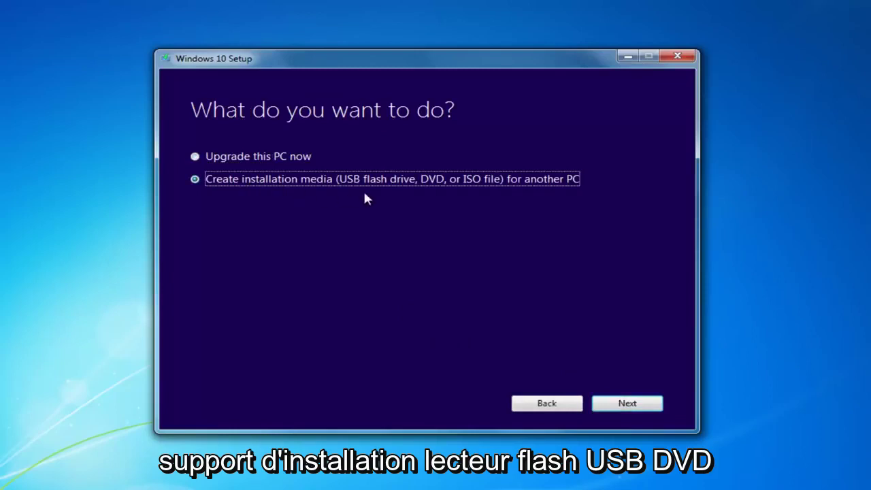
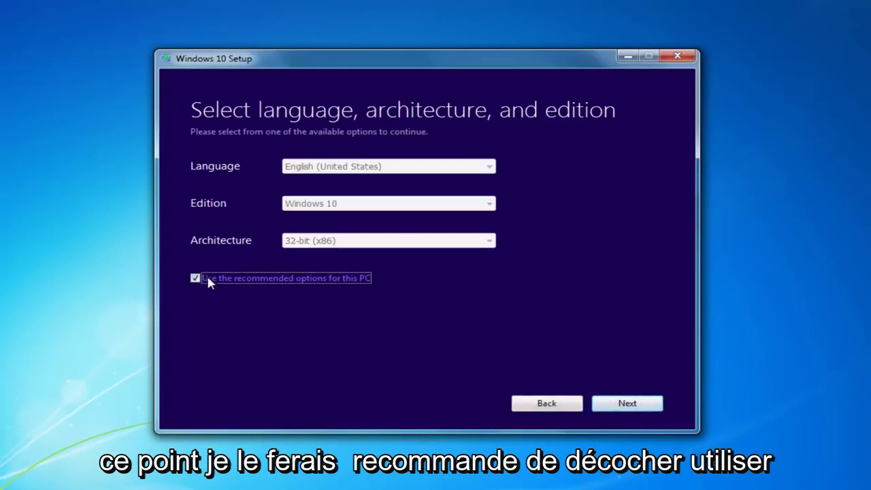
Turn off 'Use the recommended options for this PC' and continue to the media choice
{"action": "left_click", "coordinate": [195, 278]}
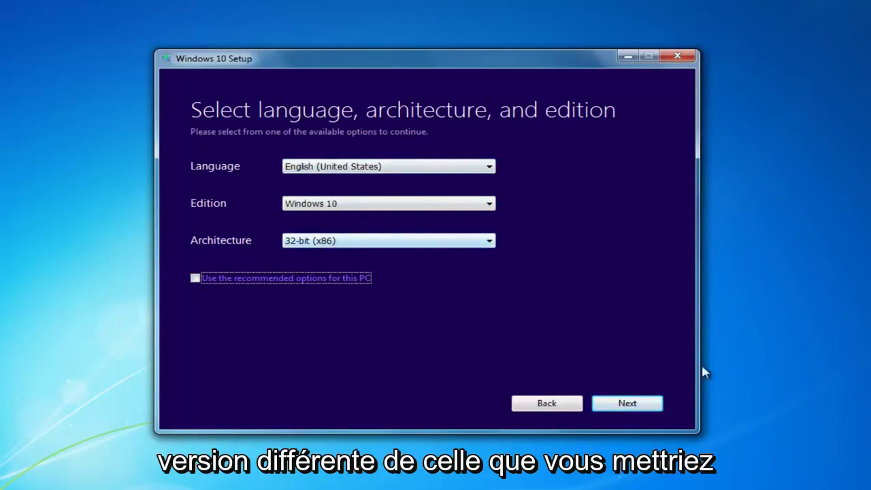
{"action": "left_click", "coordinate": [55, 202]}
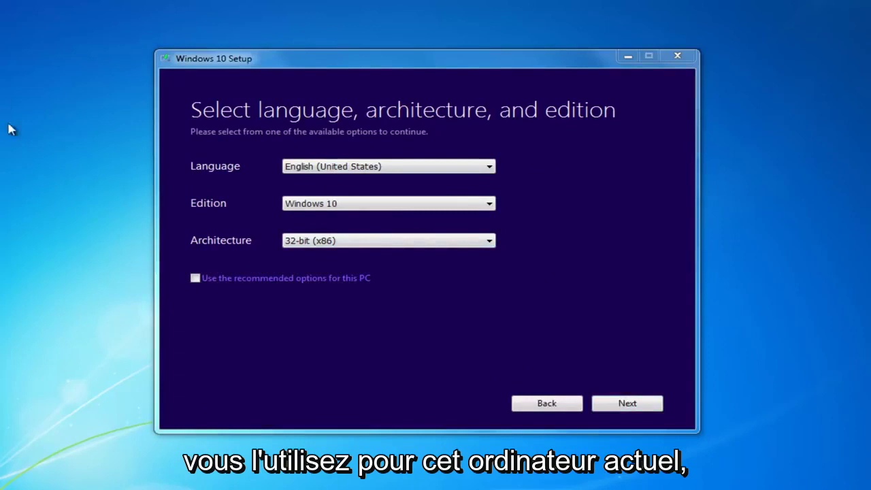
{"action": "left_click", "coordinate": [198, 281]}
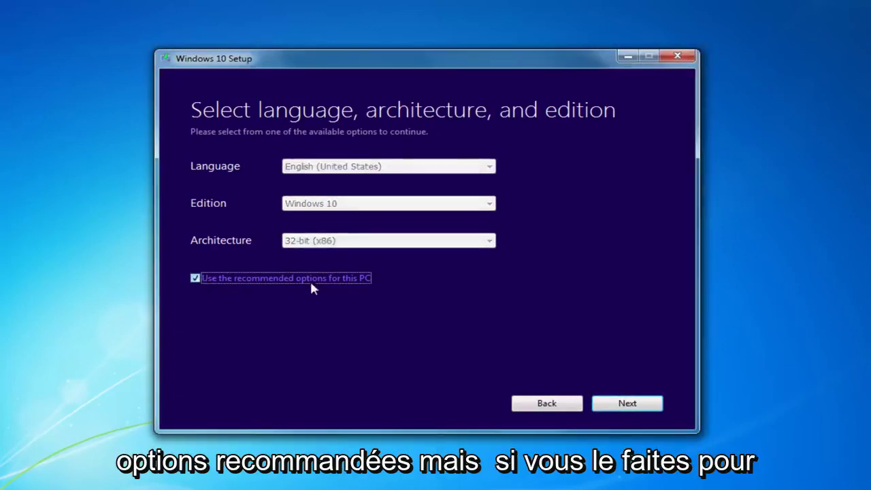
{"action": "left_click", "coordinate": [197, 280]}
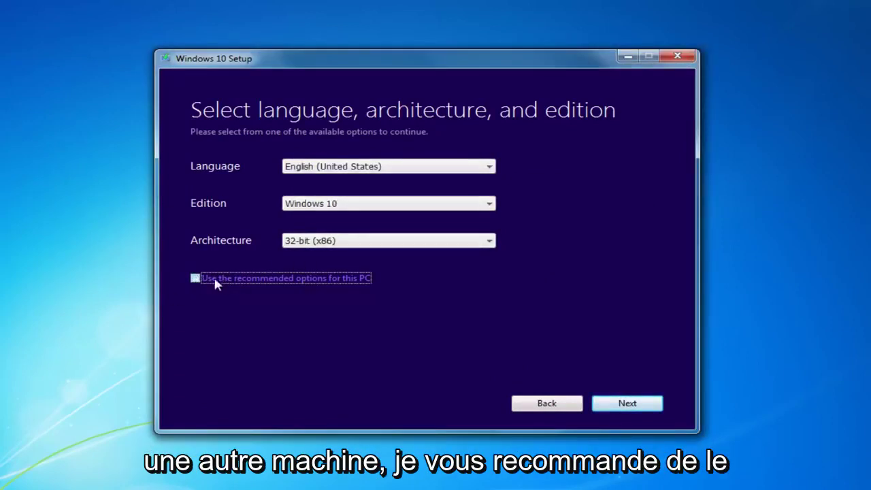
{"action": "left_click", "coordinate": [629, 407]}
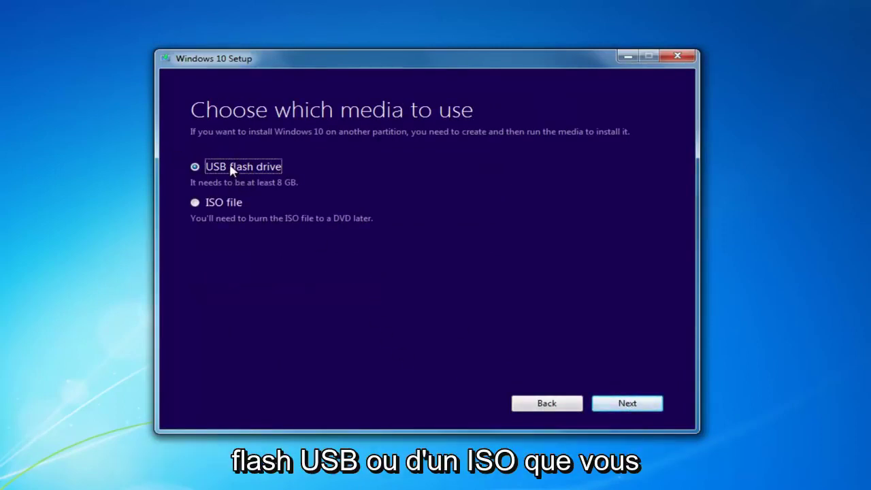
Choose ISO file as the installation media and continue to the save-location dialog
{"action": "left_click", "coordinate": [201, 201]}
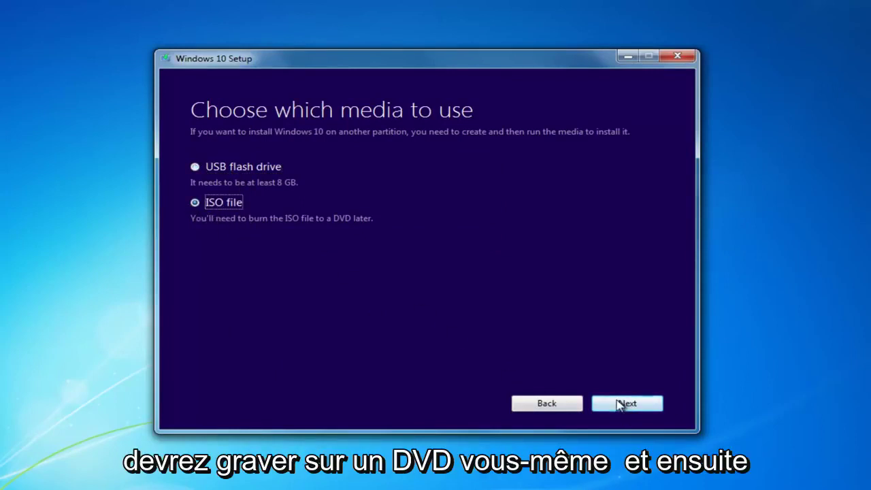
{"action": "left_click", "coordinate": [207, 173]}
{"action": "left_click", "coordinate": [626, 404]}
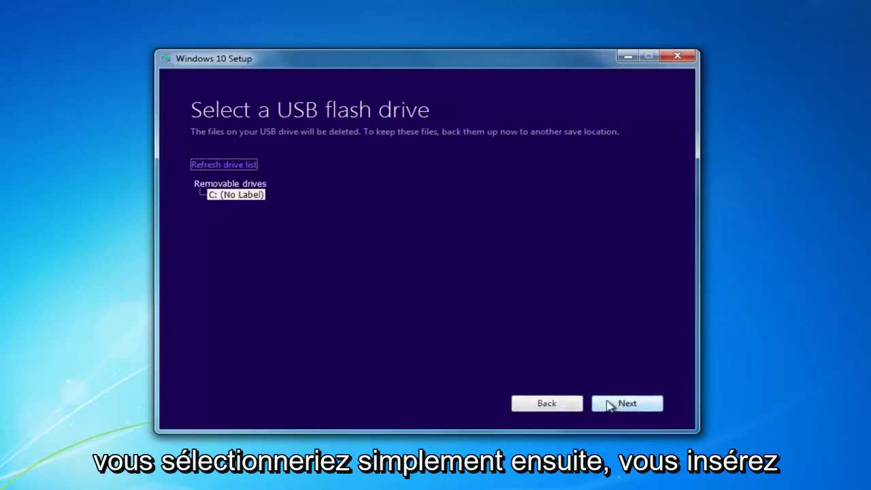
{"action": "left_click", "coordinate": [538, 403]}
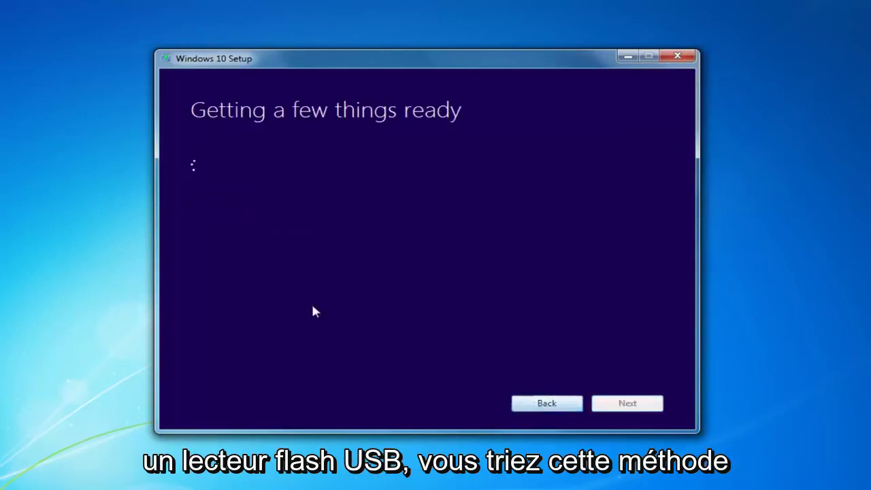
{"action": "left_click", "coordinate": [217, 208]}
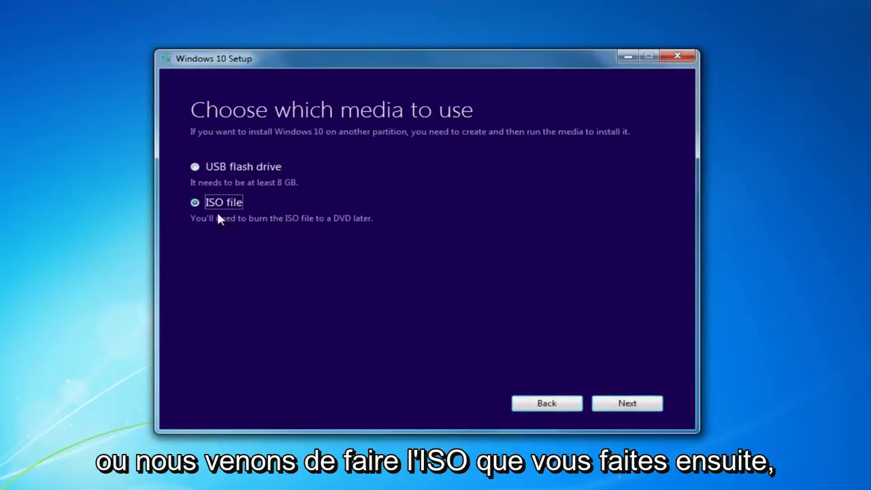
{"action": "left_click", "coordinate": [610, 405]}
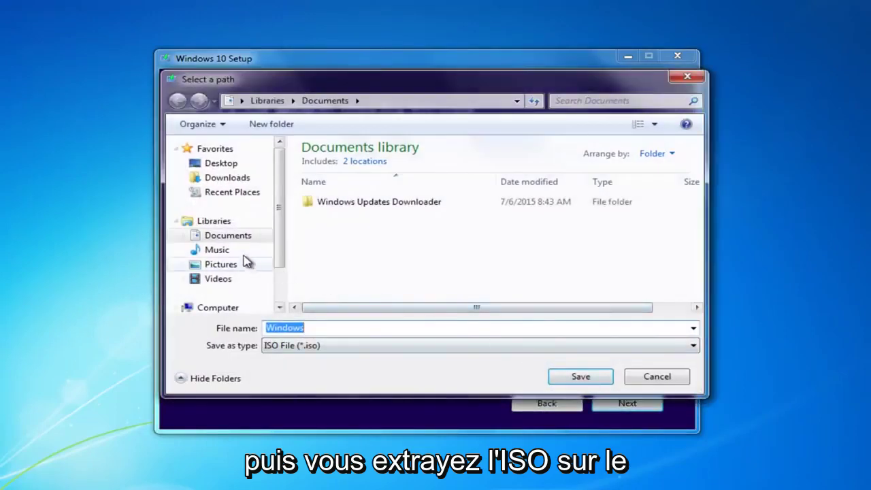
Set the ISO save location to the Desktop, then close the save dialog
{"action": "left_click", "coordinate": [217, 164]}
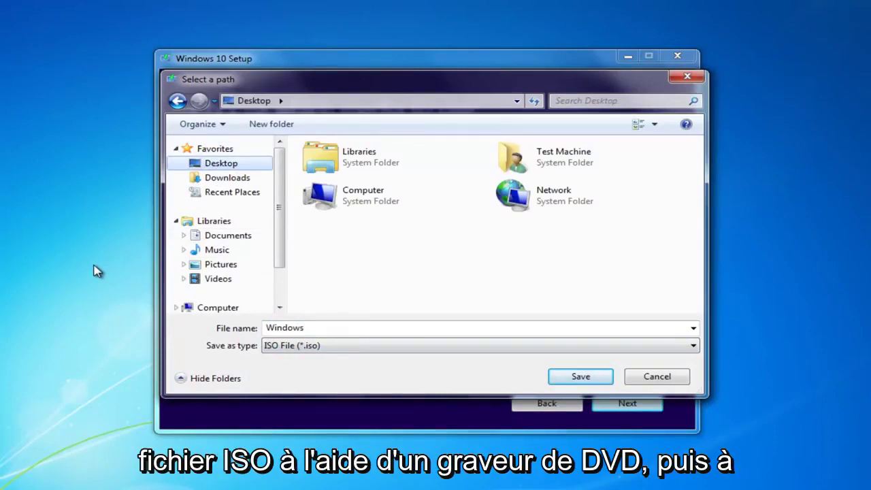
{"action": "left_click", "coordinate": [688, 77]}
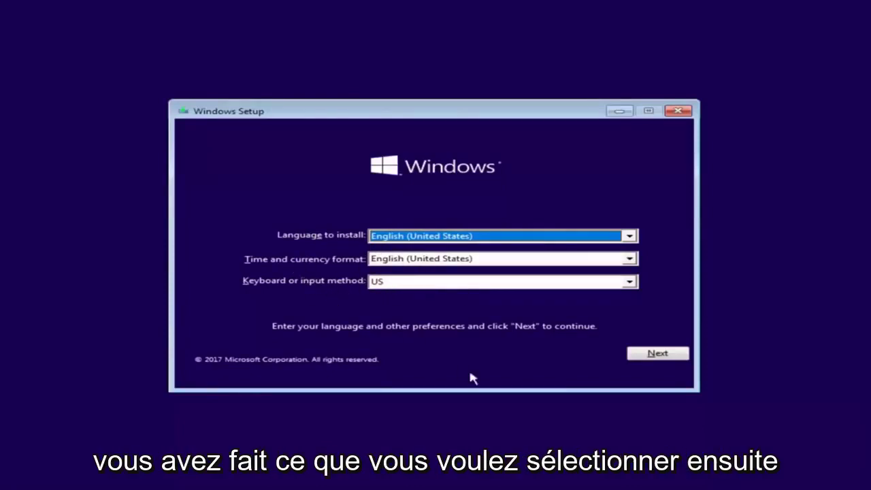
Accept English (United States) language and US keyboard, then start the Windows installation
{"action": "left_click", "coordinate": [638, 357]}
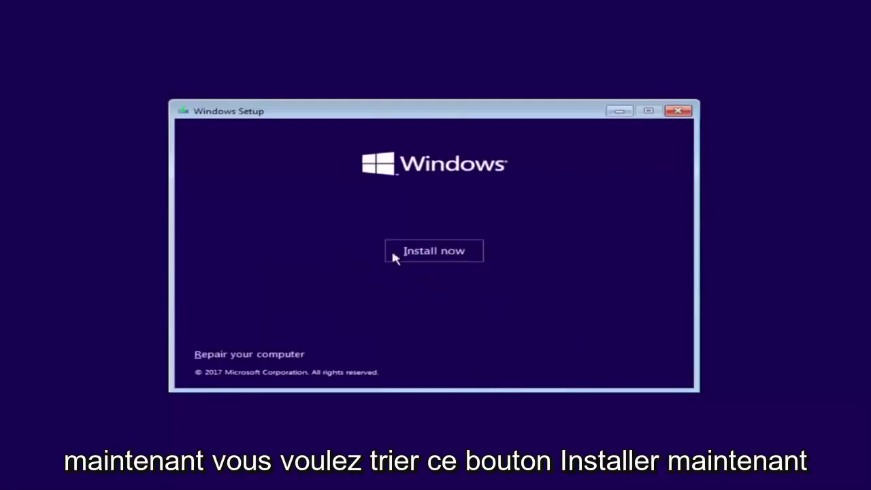
{"action": "left_click", "coordinate": [416, 257]}
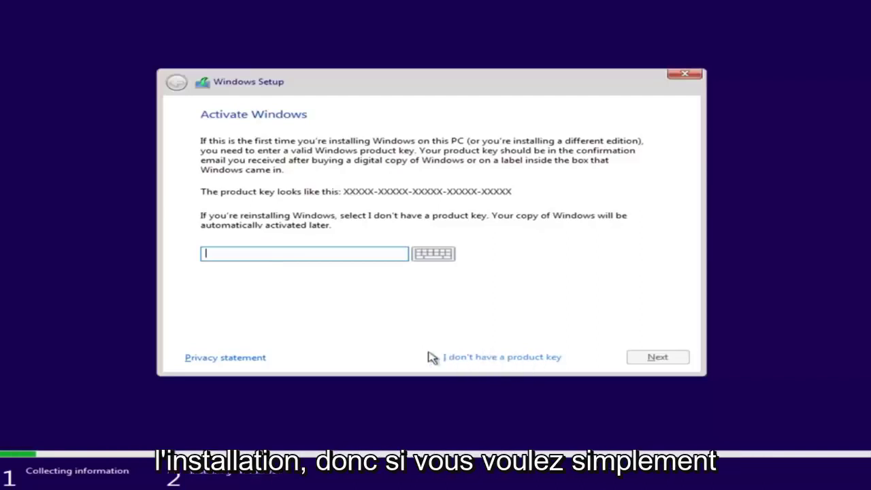
Skip the product key and select Windows 10 Pro (x86) as the edition to install
{"action": "left_click", "coordinate": [468, 358]}
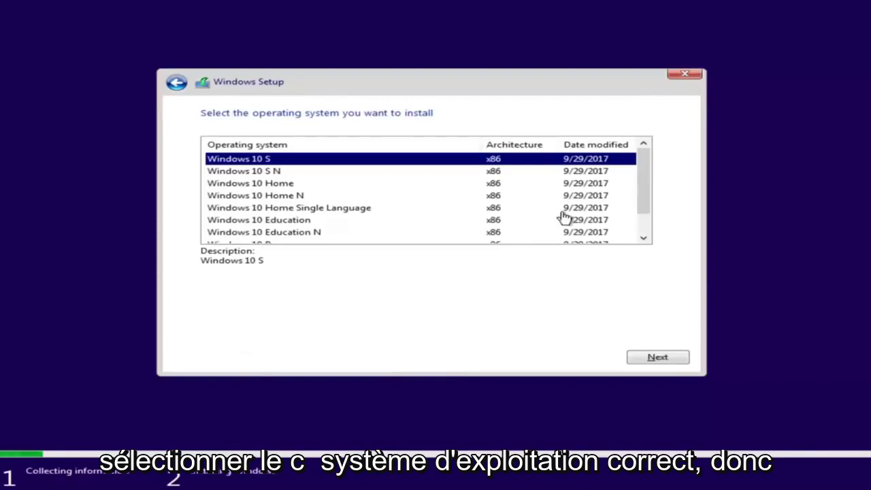
{"action": "left_click_drag", "start_coordinate": [638, 171], "coordinate": [318, 171]}
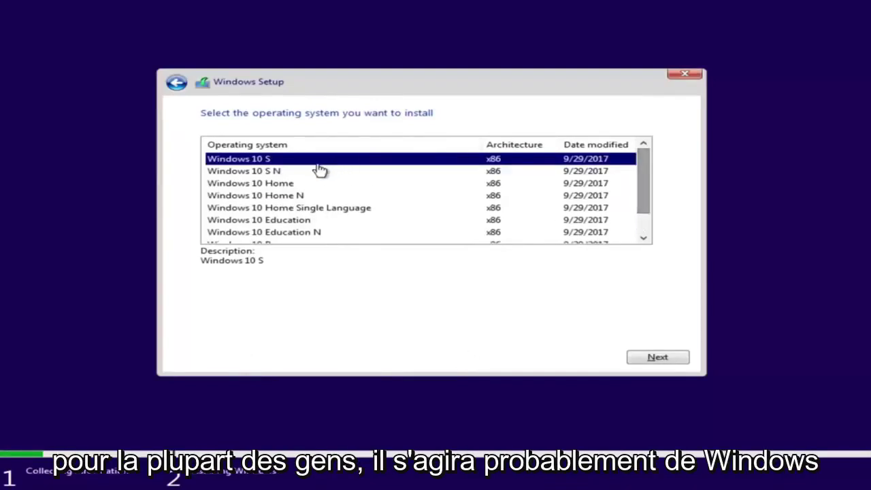
{"action": "left_click", "coordinate": [276, 184]}
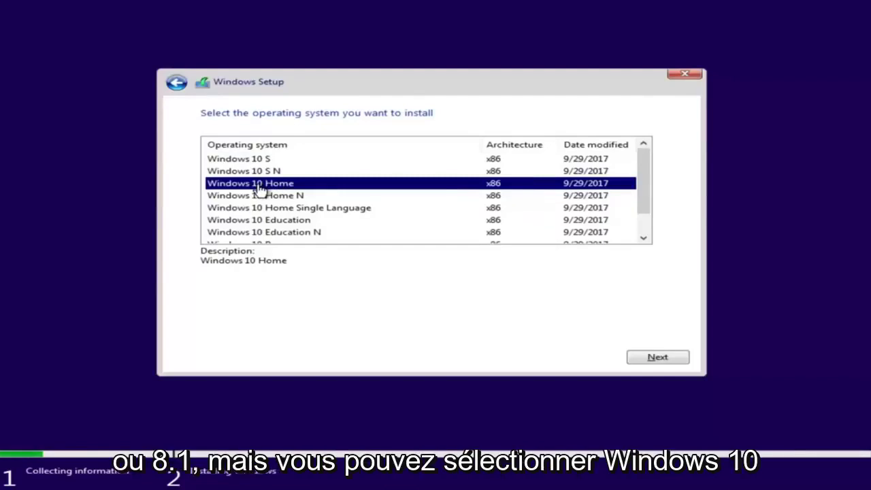
{"action": "scroll", "coordinate": [313, 201], "scroll_direction": "down", "scroll_amount": 1}
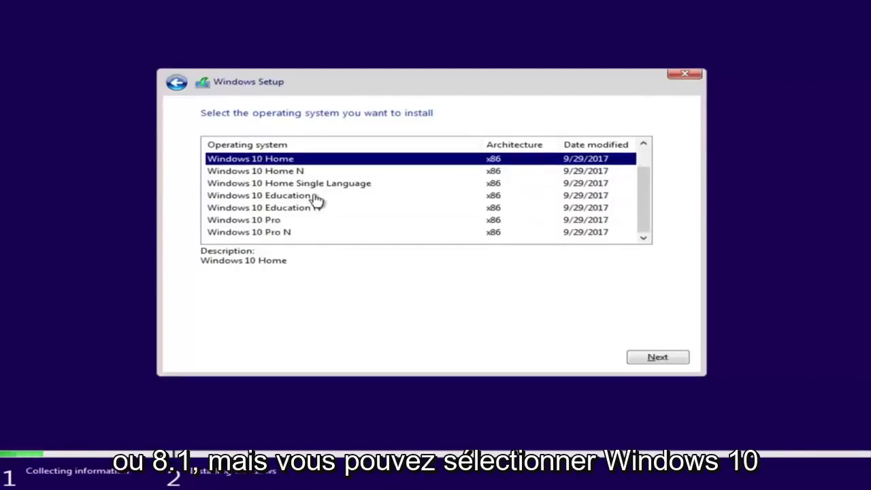
{"action": "left_click", "coordinate": [225, 222]}
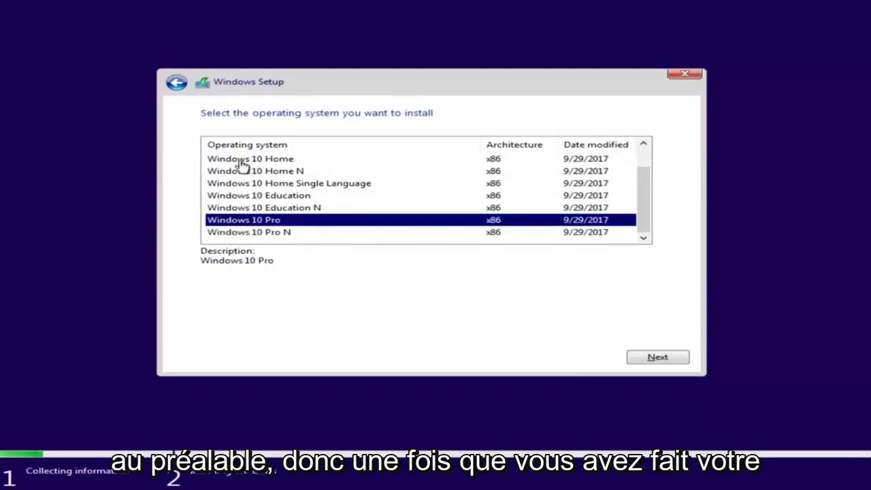
{"action": "left_click", "coordinate": [657, 359]}
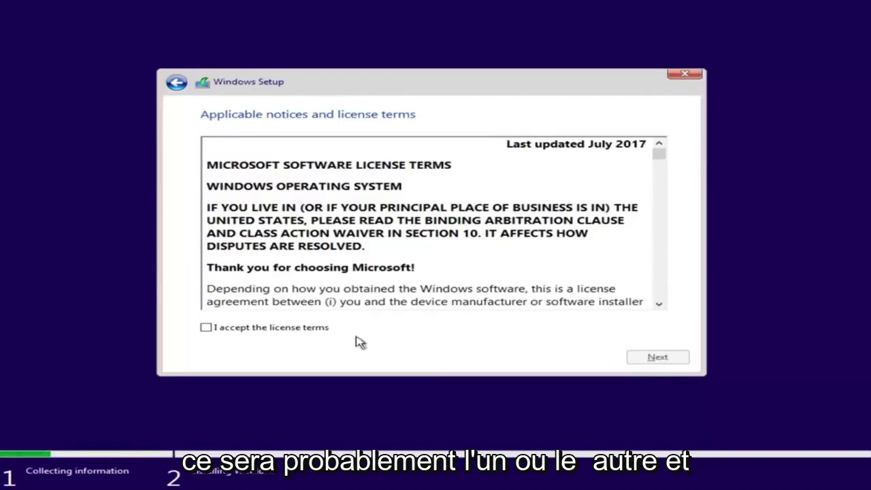
Accept the Windows license terms and proceed to the installation type choice
{"action": "left_click", "coordinate": [206, 328]}
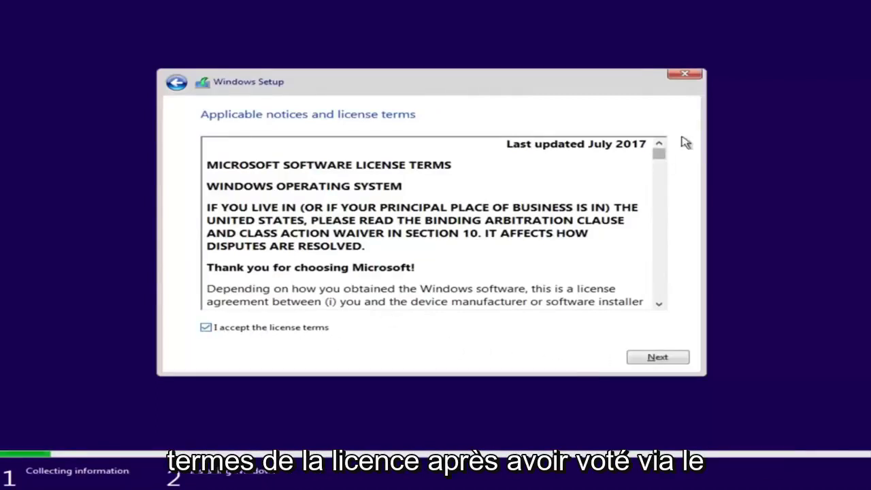
{"action": "mouse_move", "coordinate": [659, 155]}
{"action": "left_mouse_down"}
{"action": "mouse_move", "coordinate": [660, 189]}
{"action": "mouse_move", "coordinate": [661, 146]}
{"action": "left_mouse_up"}
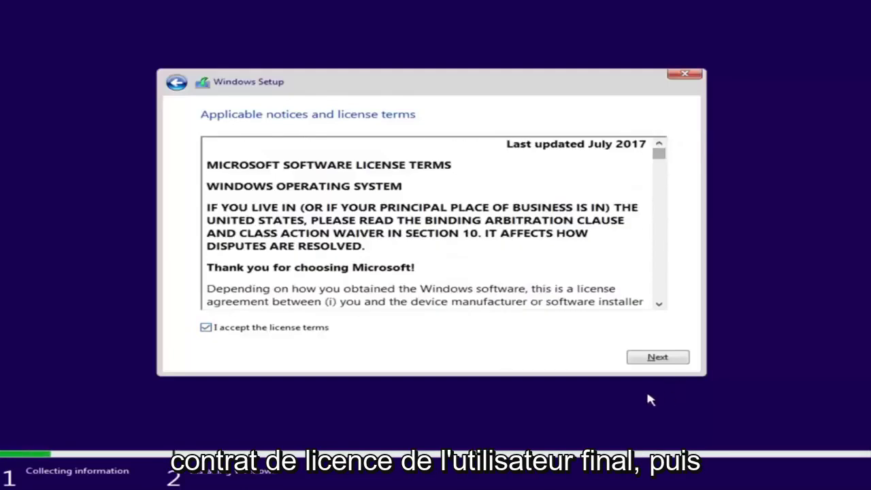
{"action": "left_click", "coordinate": [655, 361]}
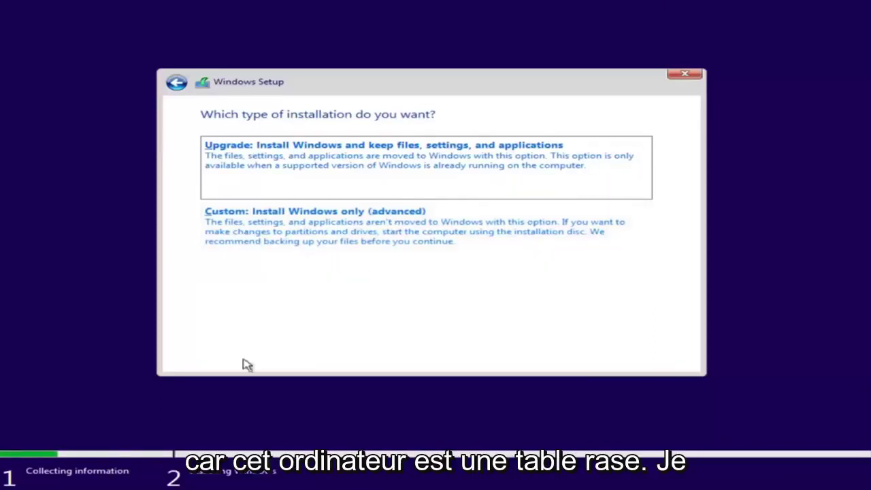
Run a custom install of Windows onto Drive 0's 25.0 GB unallocated space
{"action": "left_click", "coordinate": [257, 245]}
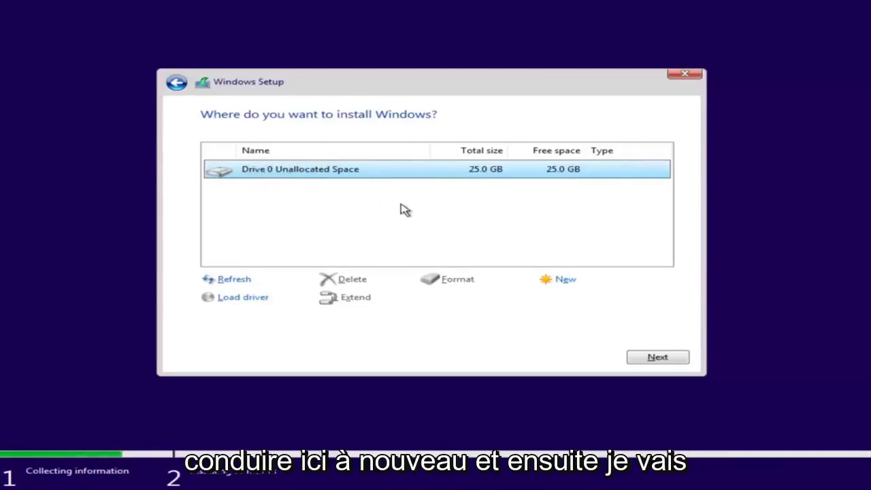
{"action": "left_click", "coordinate": [655, 359]}
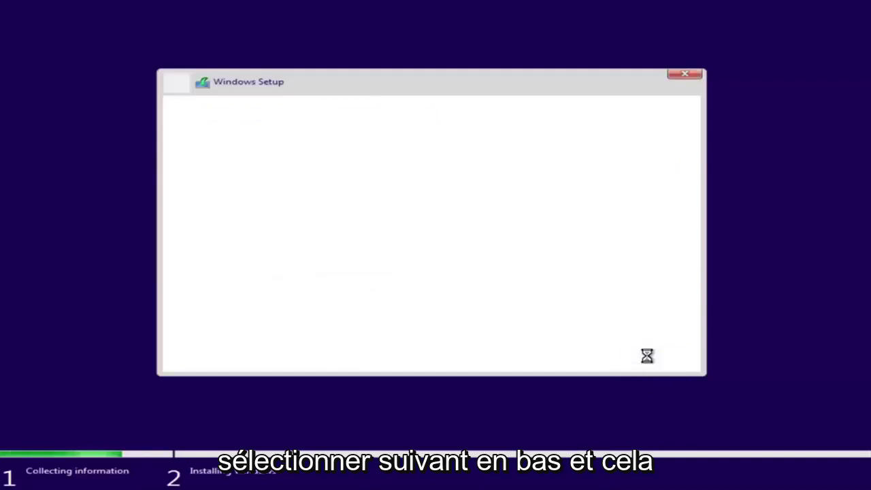
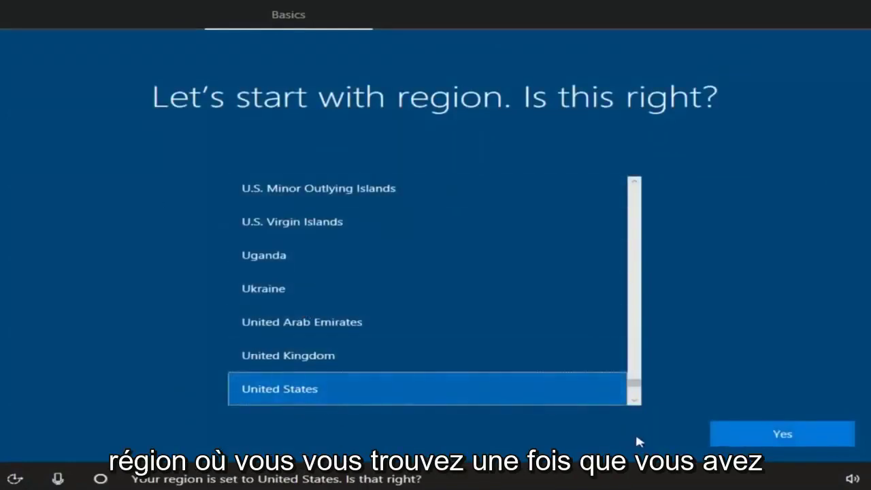
Confirm United States as the region and US as the keyboard layout, with no second layout
{"action": "left_click", "coordinate": [760, 439]}
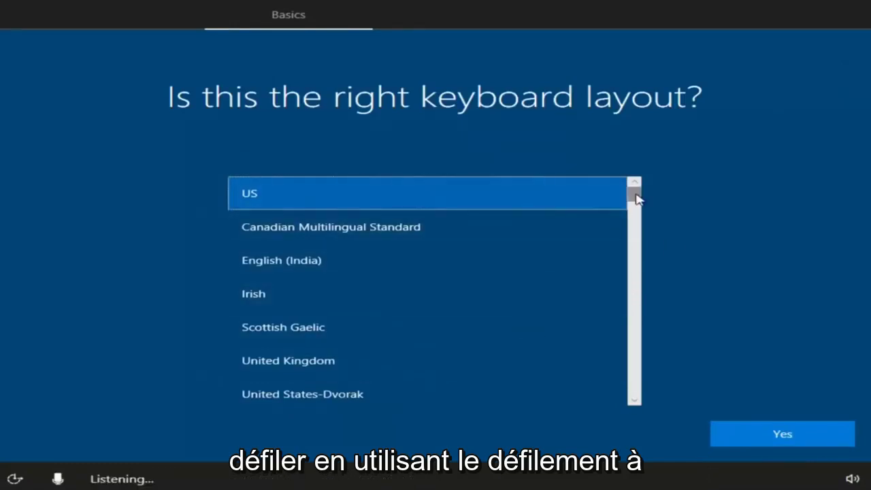
{"action": "left_click", "coordinate": [773, 436]}
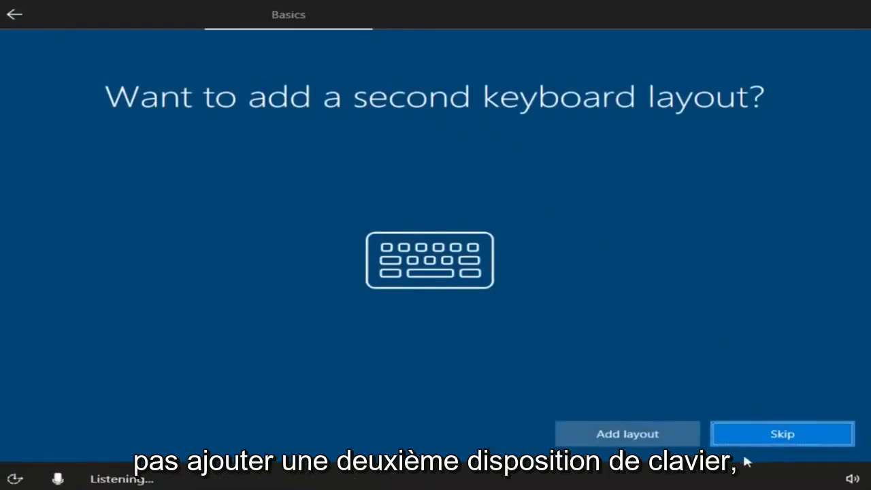
{"action": "left_click", "coordinate": [781, 437]}
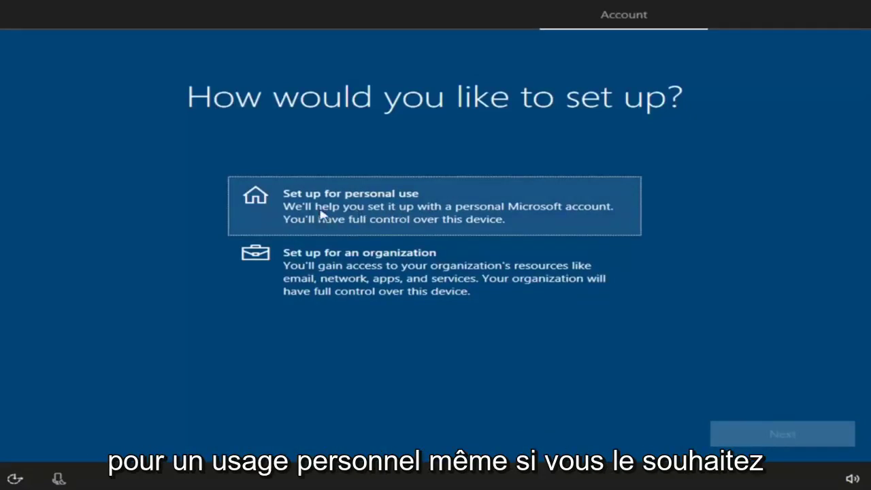
Choose personal-use setup with an offline account, declining Microsoft sign-in
{"action": "left_click", "coordinate": [325, 216]}
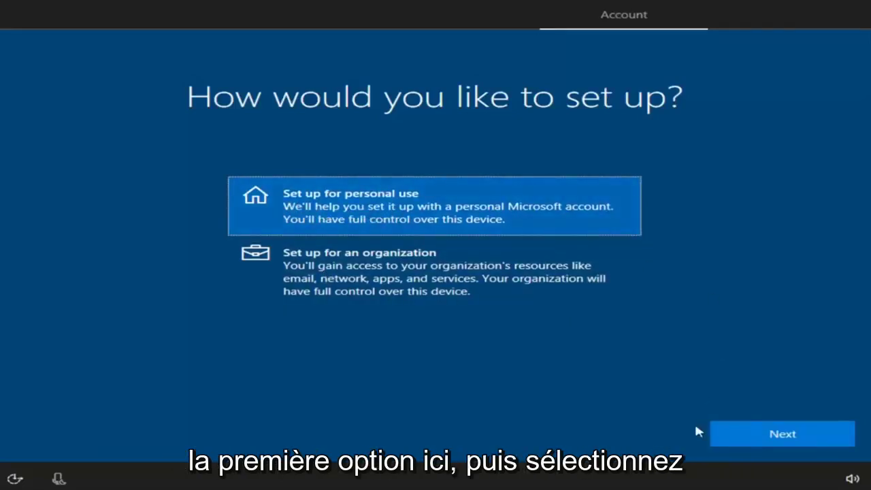
{"action": "left_click", "coordinate": [756, 440]}
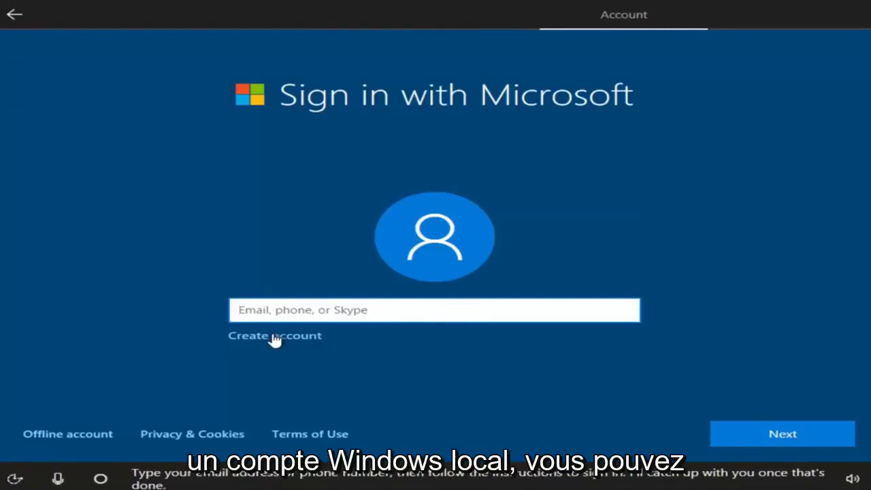
{"action": "left_click", "coordinate": [72, 440]}
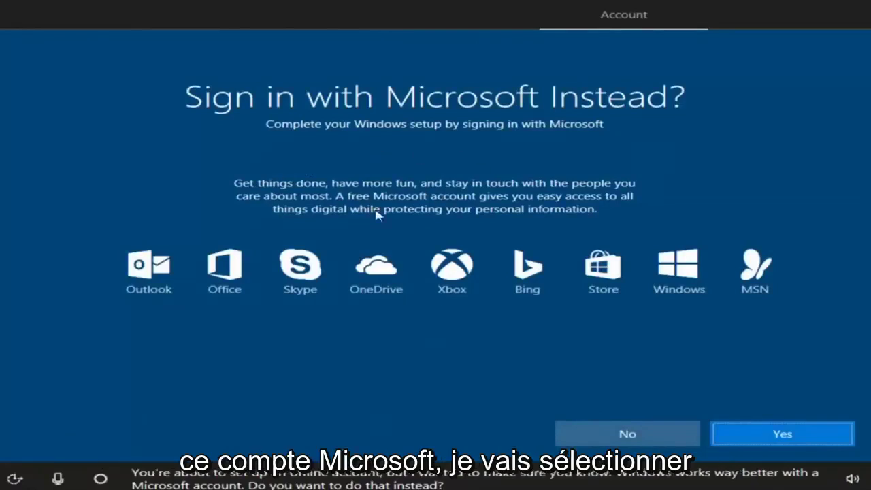
{"action": "left_click", "coordinate": [604, 433]}
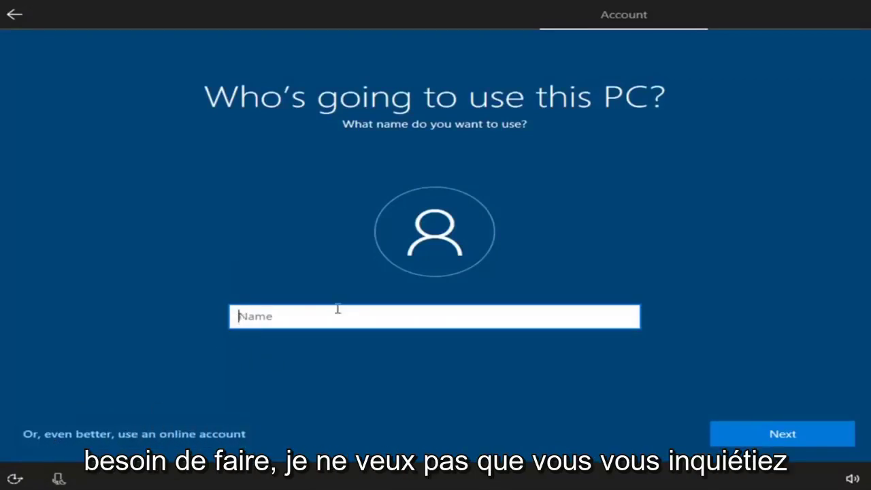
Enter the account holder's full name as the local user name
{"action": "type", "text": "T"}
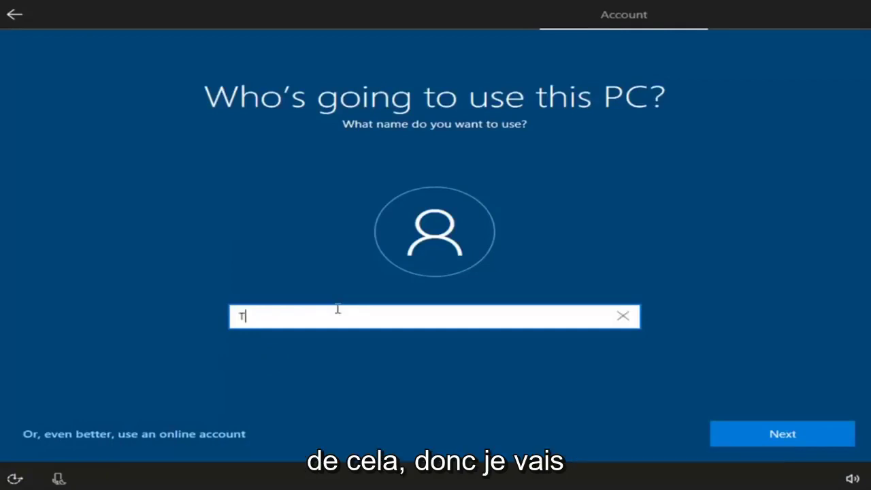
{"action": "type", "text": "est"}
{"action": "key", "text": "BackSpace"}
{"action": "key", "text": "BackSpace"}
{"action": "key", "text": "BackSpace"}
{"action": "key", "text": "BackSpace"}
{"action": "key", "text": "BackSpace"}
{"action": "type", "text": "Jo"}
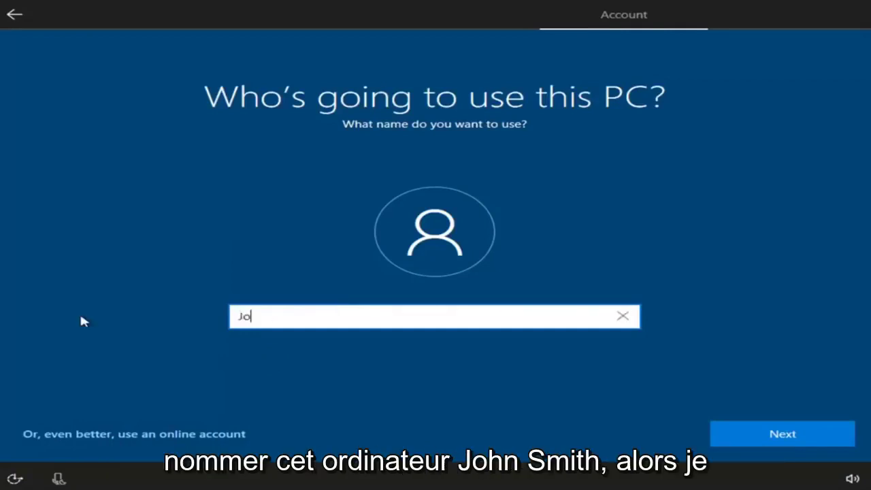
{"action": "type", "text": "hn Smith"}
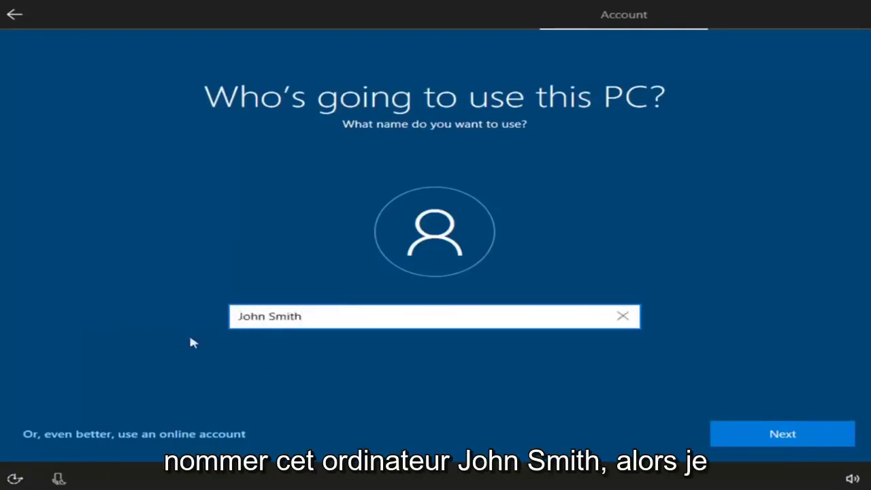
{"action": "left_click", "coordinate": [757, 442]}
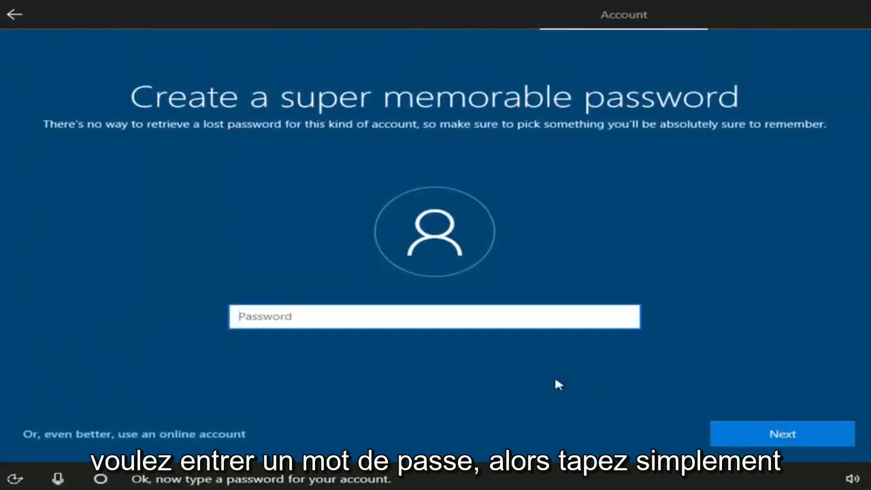
Set the local account password and confirm it by retyping
{"action": "type", "text": "********"}
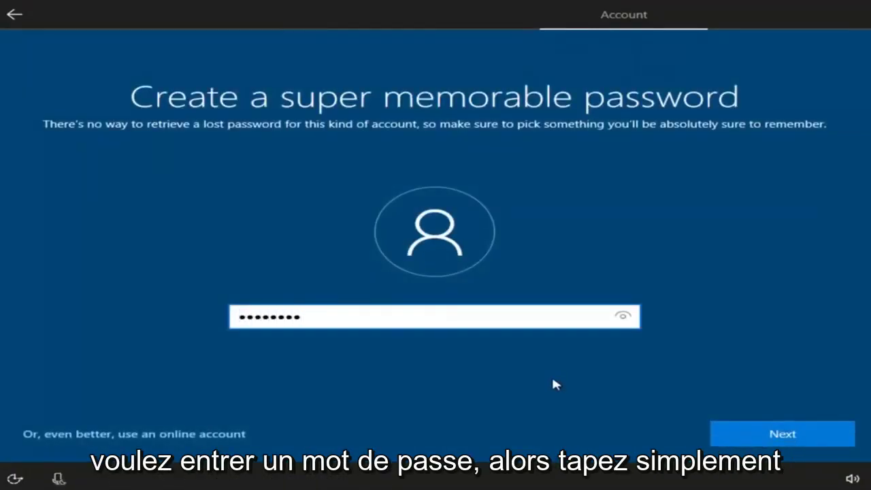
{"action": "key", "text": "ctrl+a"}
{"action": "type", "text": "******"}
{"action": "key", "text": "ctrl+a"}
{"action": "type", "text": "*"}
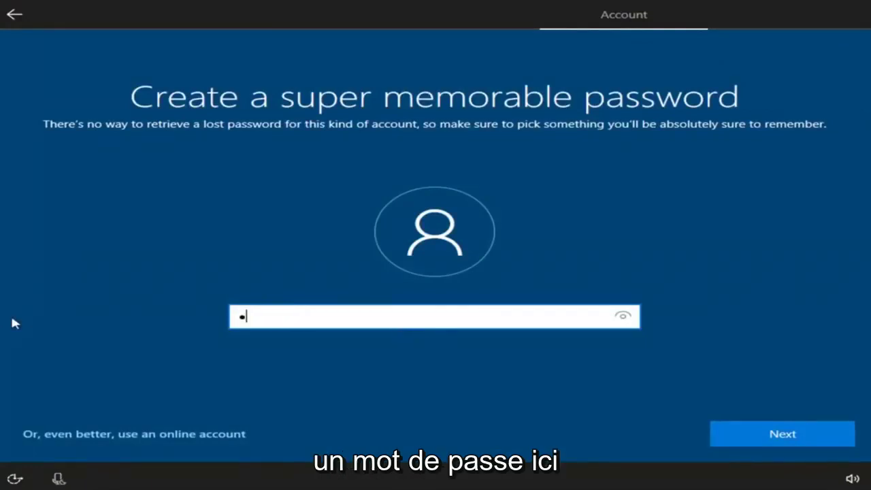
{"action": "type", "text": "******"}
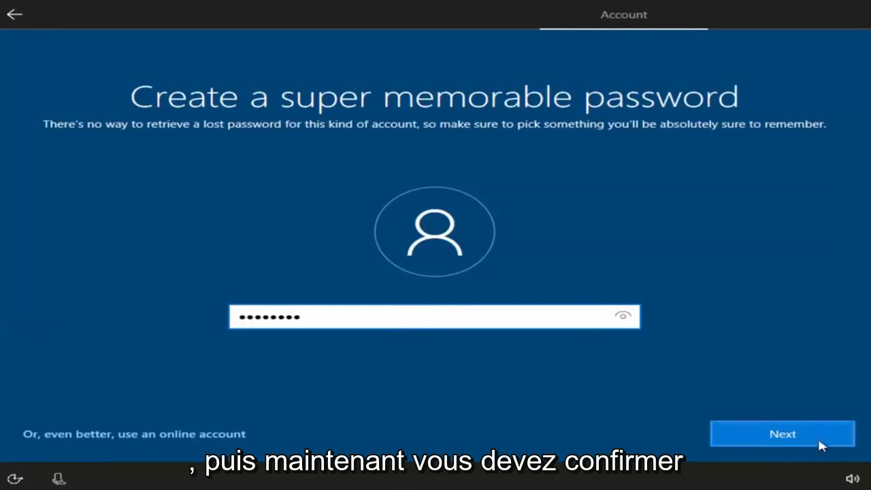
{"action": "left_click", "coordinate": [817, 439]}
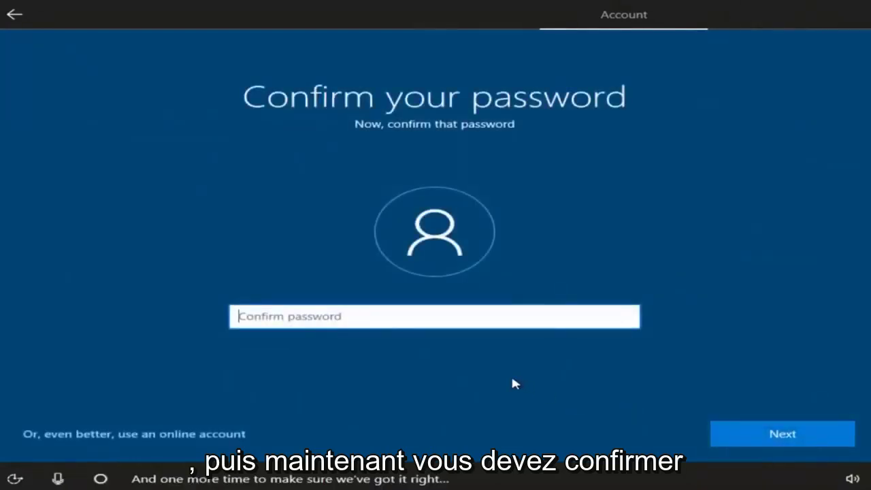
{"action": "type", "text": "********"}
{"action": "left_click", "coordinate": [771, 437]}
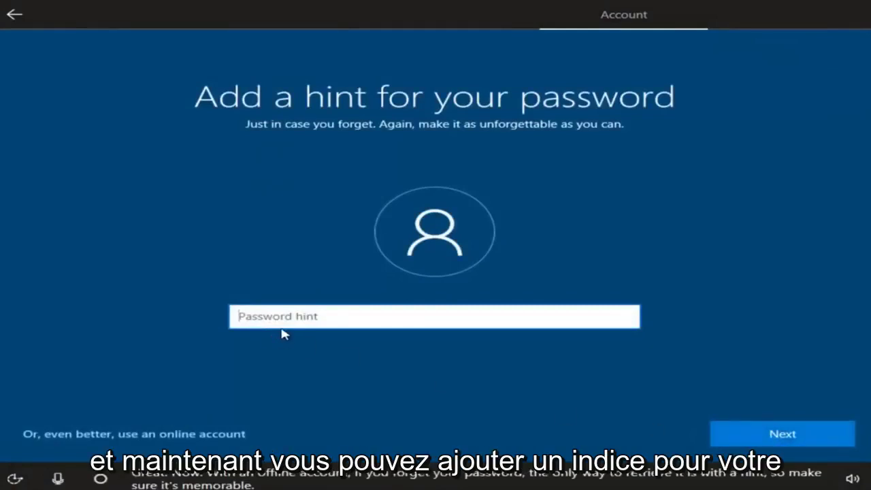
Set 'pass-word' as the password hint after the hint 'password' is rejected
{"action": "type", "text": "password"}
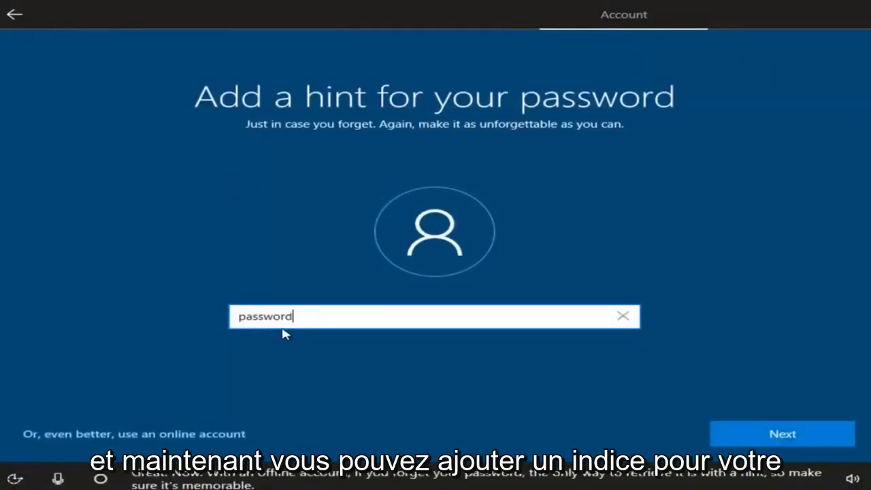
{"action": "left_click", "coordinate": [764, 441]}
{"action": "left_click", "coordinate": [313, 335]}
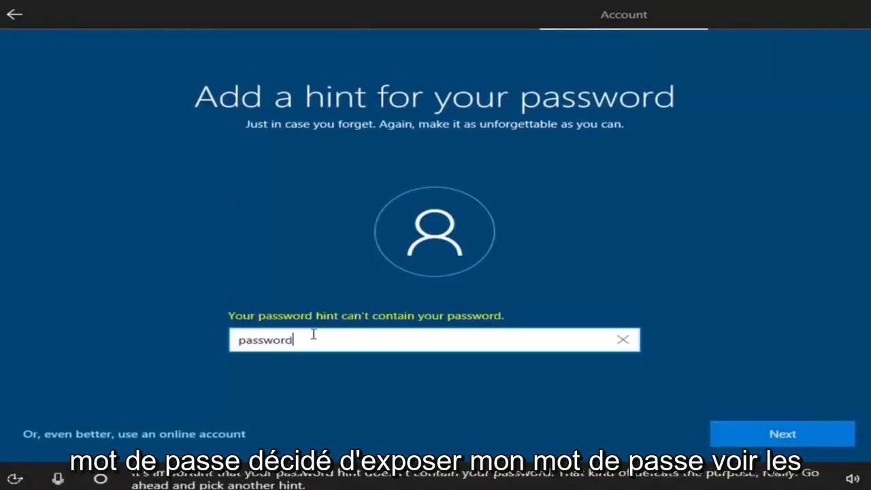
{"action": "type", "text": "1"}
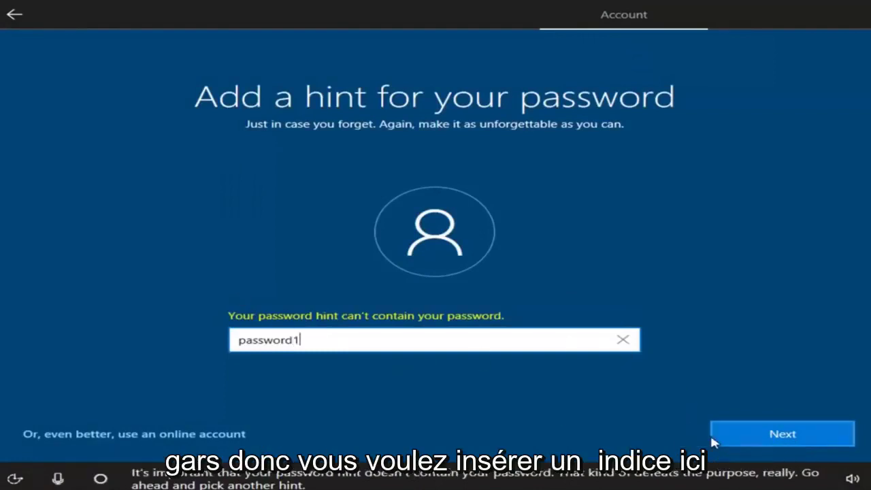
{"action": "left_click", "coordinate": [623, 340]}
{"action": "type", "text": "pass"}
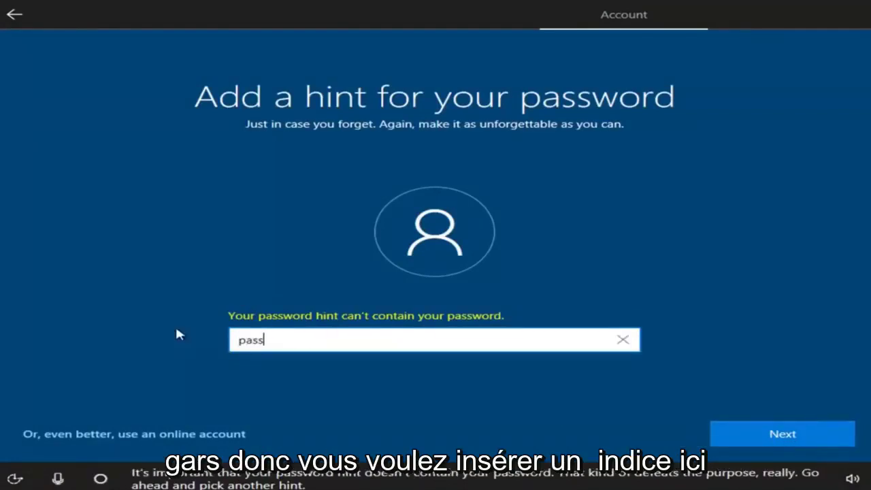
{"action": "type", "text": "-word"}
{"action": "left_click", "coordinate": [792, 448]}
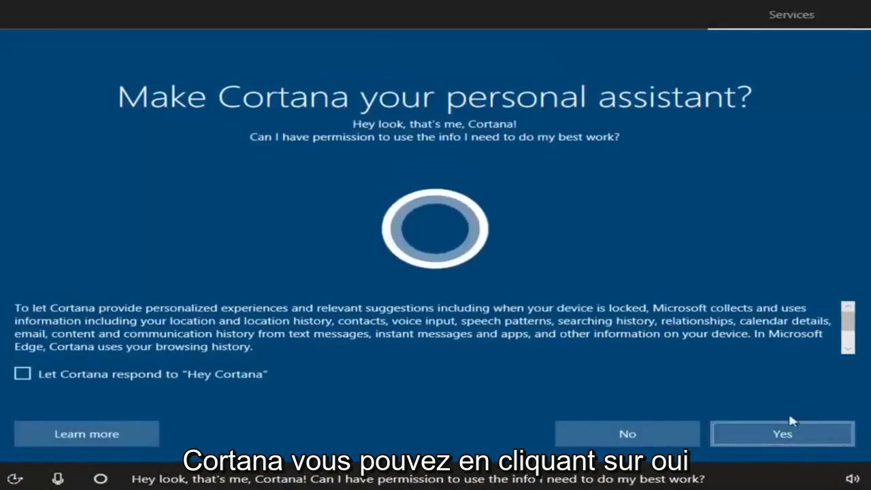
Decline Cortana, switch Location, Speech, Tailored experiences and Ads off, Diagnostics to Basic, and accept
{"action": "left_click", "coordinate": [599, 436]}
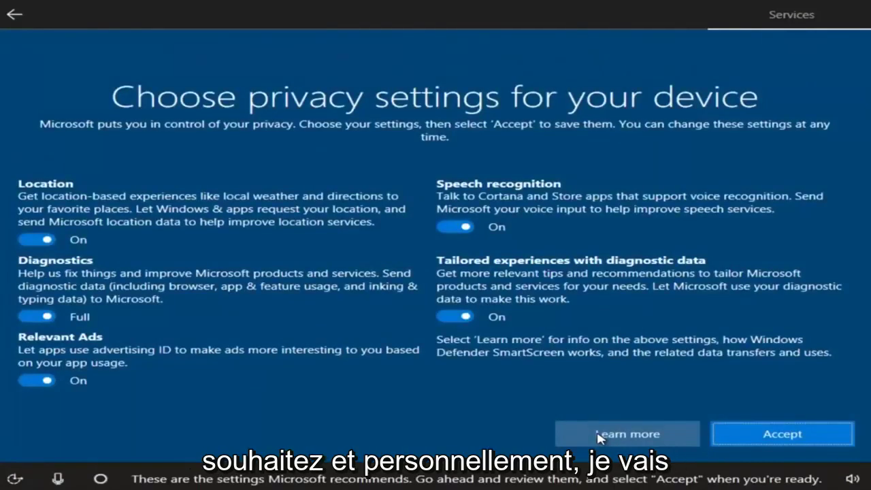
{"action": "left_click", "coordinate": [41, 240]}
{"action": "left_click", "coordinate": [441, 224]}
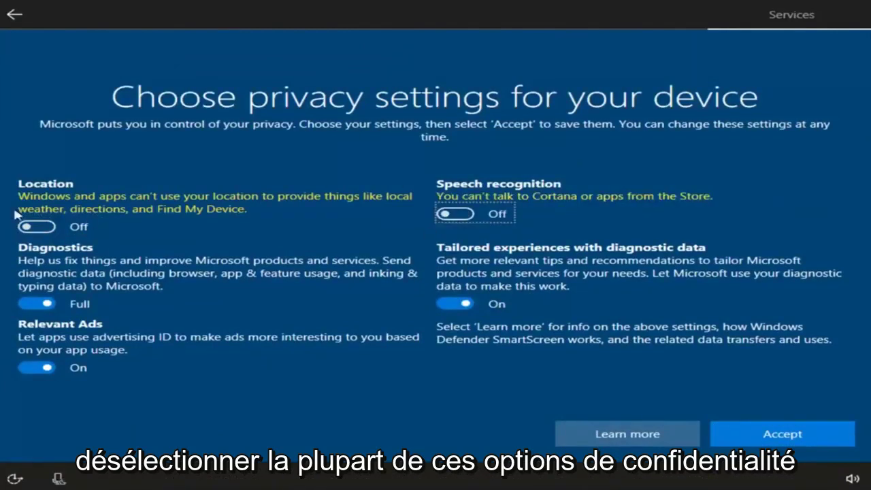
{"action": "left_click", "coordinate": [452, 304]}
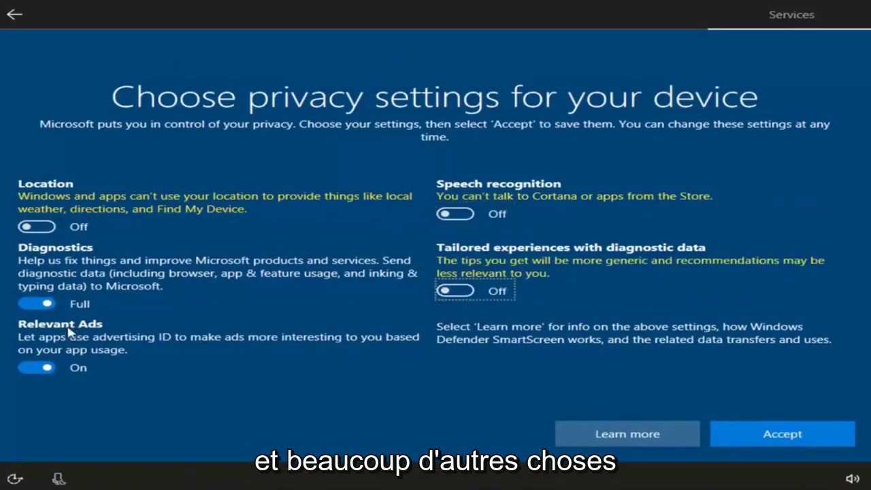
{"action": "left_click", "coordinate": [34, 367]}
{"action": "left_click", "coordinate": [34, 302]}
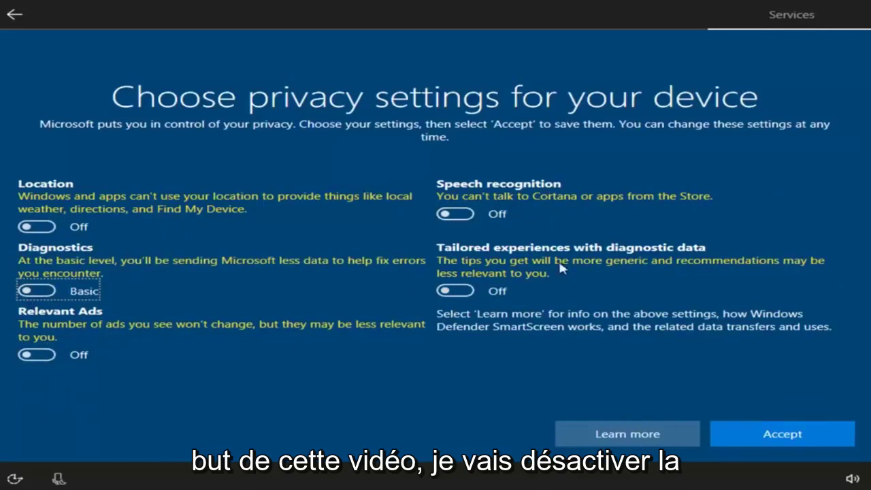
{"action": "left_click", "coordinate": [734, 437]}
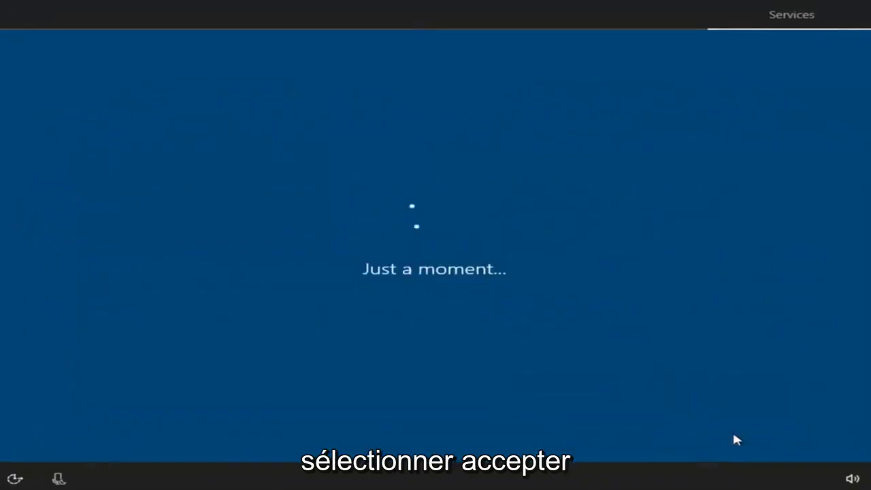